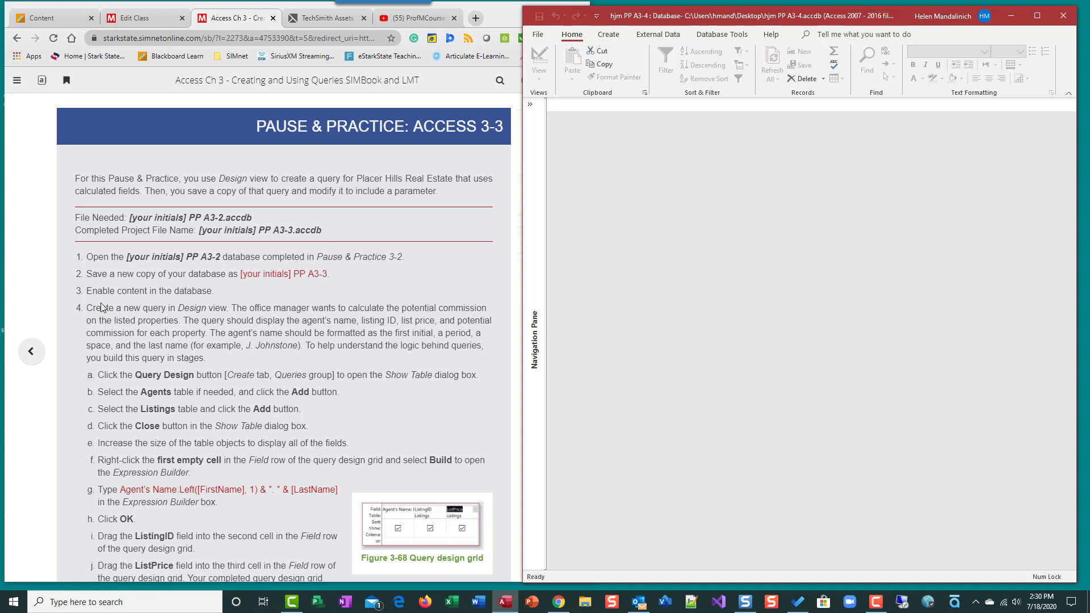
# Read the Pause & Practice Access 3-3 instructions for building the query and its Agent's Name expression
pyautogui.click(120, 315)
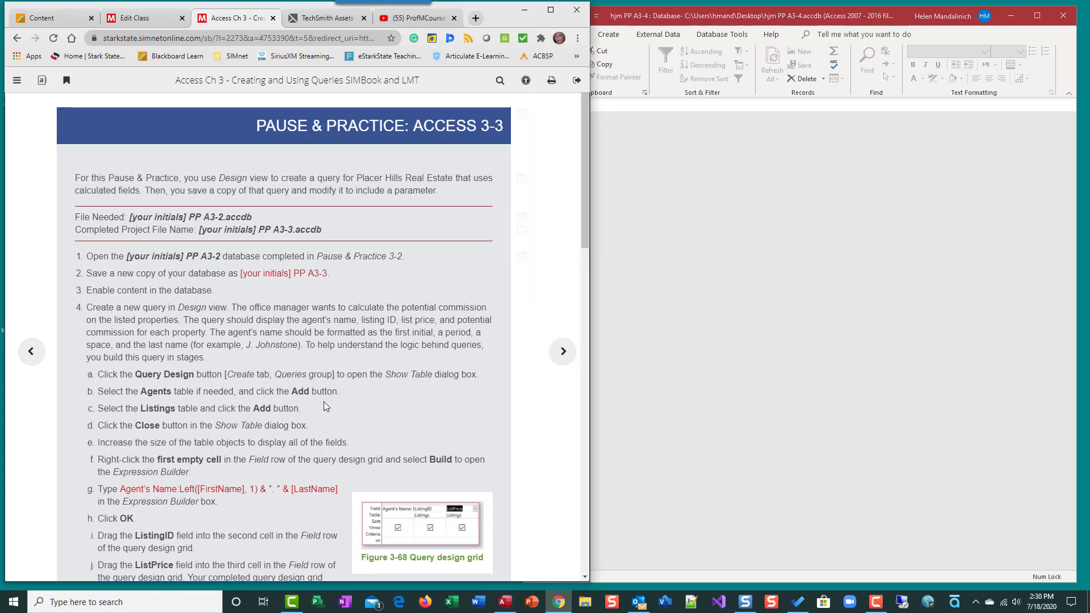
pyautogui.scroll(-2, 324, 406)
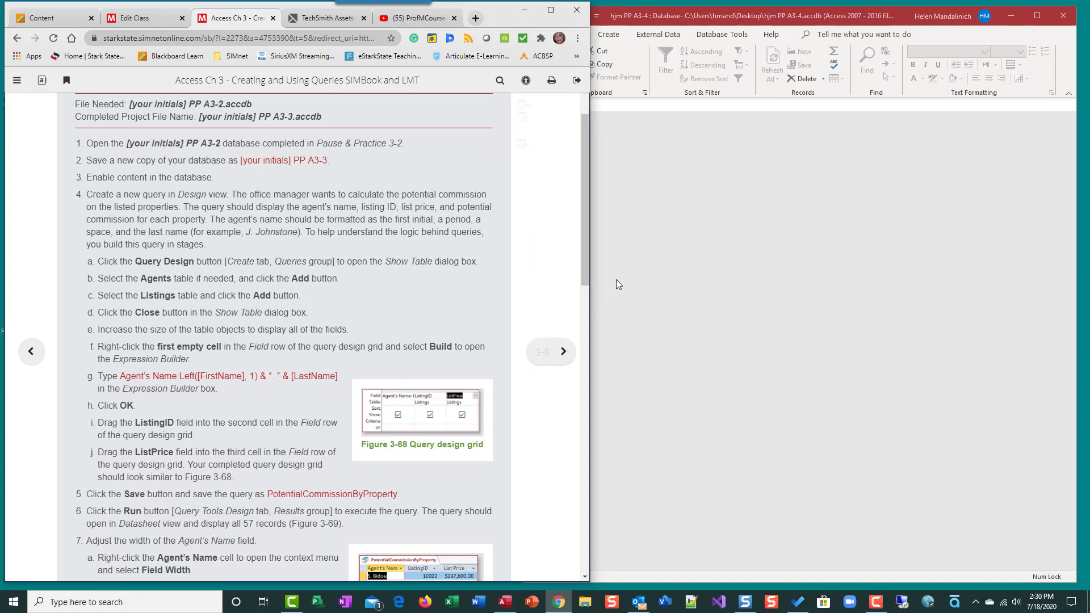
pyautogui.click(753, 260)
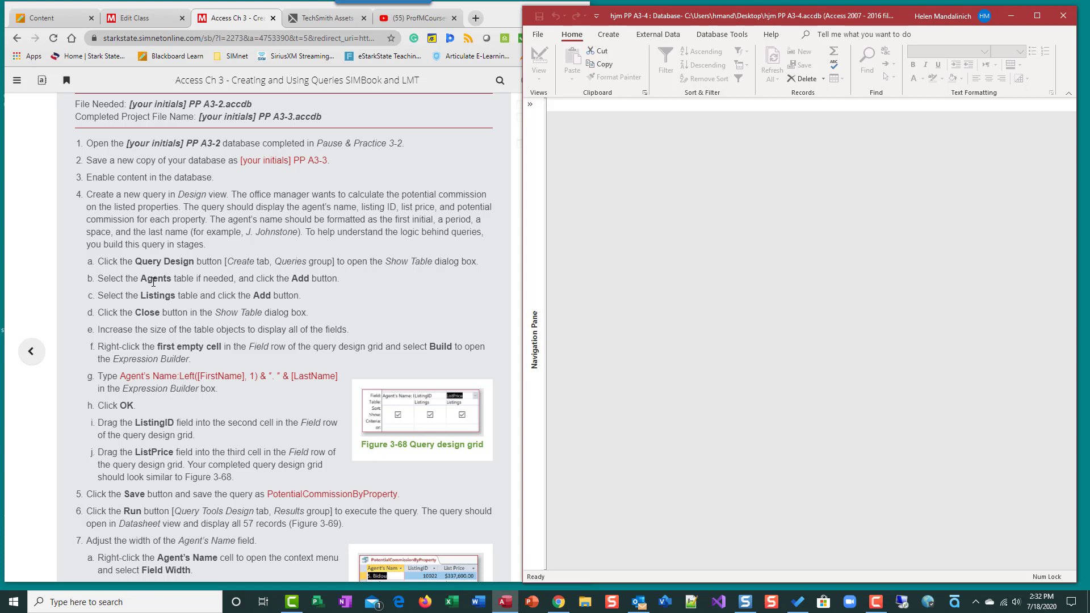
pyautogui.click(260, 375)
pyautogui.doubleClick(263, 376)
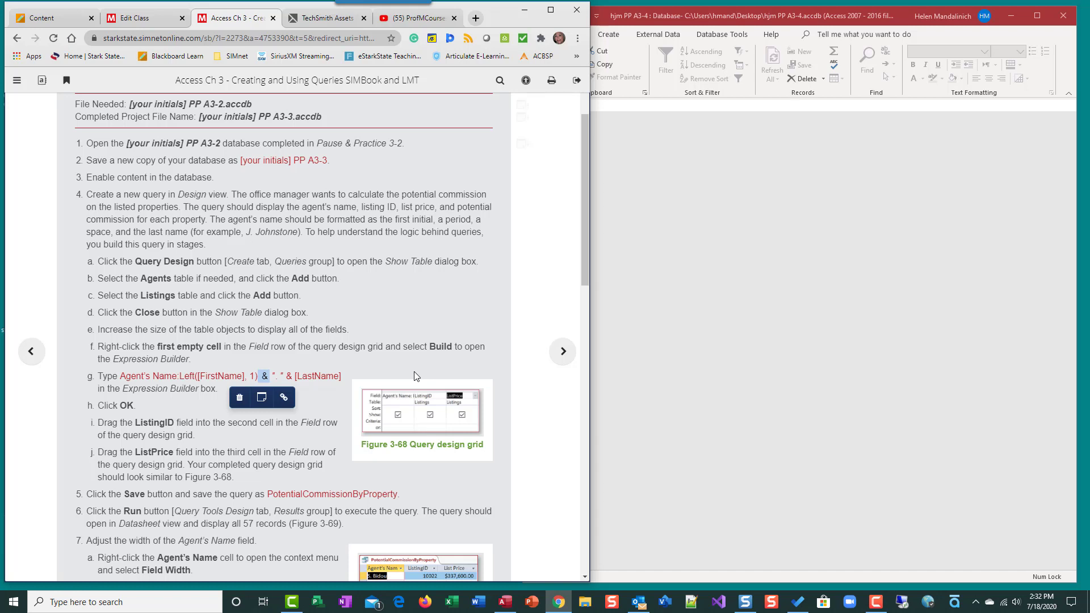
# Create a new query in Design view containing the Agents and Listings tables
pyautogui.click(702, 193)
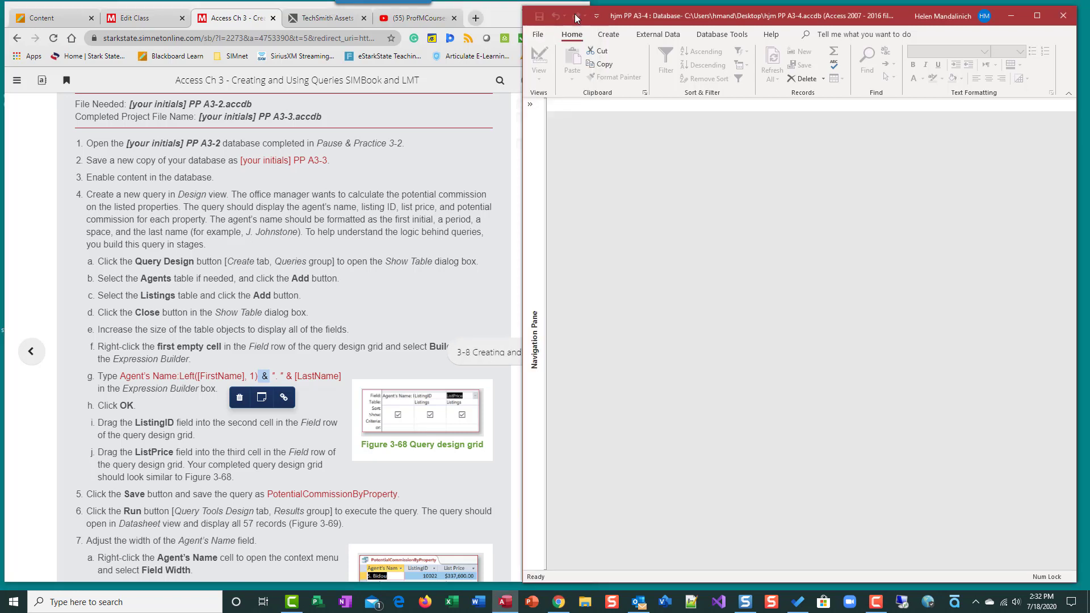
pyautogui.click(610, 35)
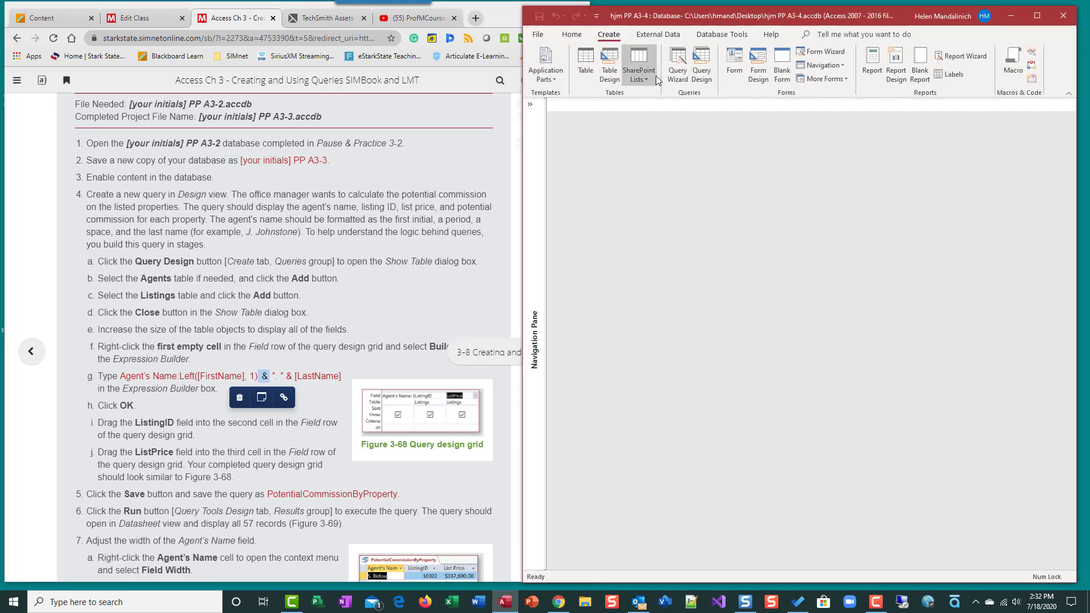
pyautogui.click(702, 65)
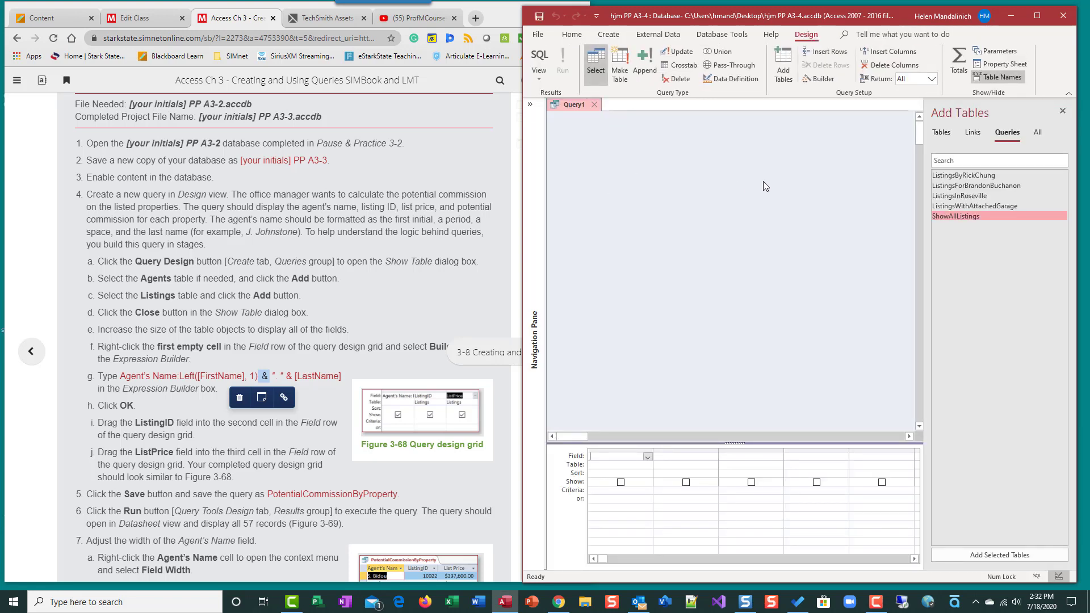
pyautogui.click(943, 136)
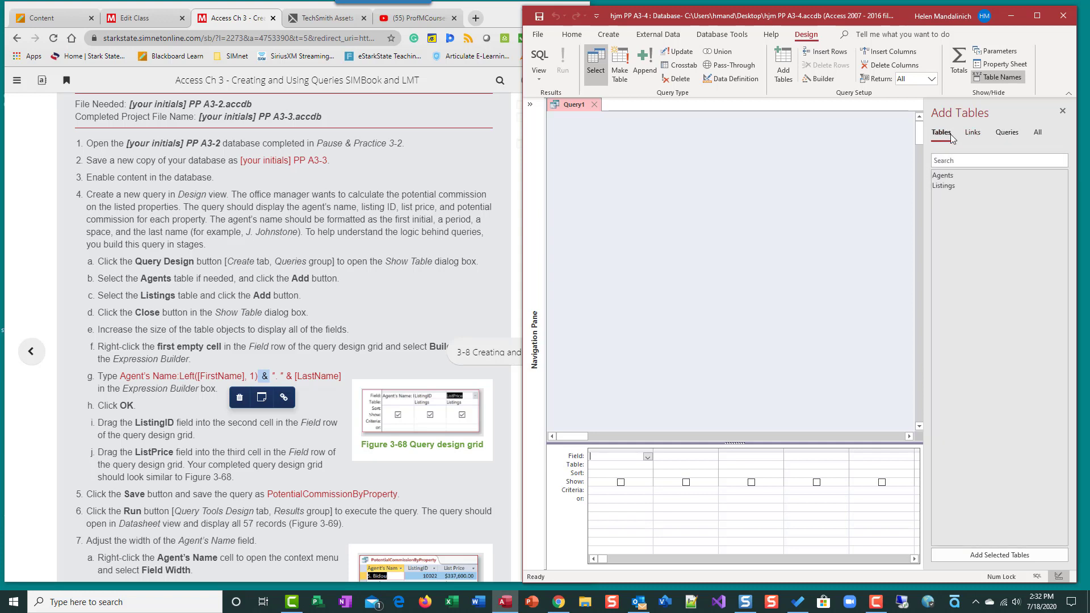
pyautogui.doubleClick(955, 174)
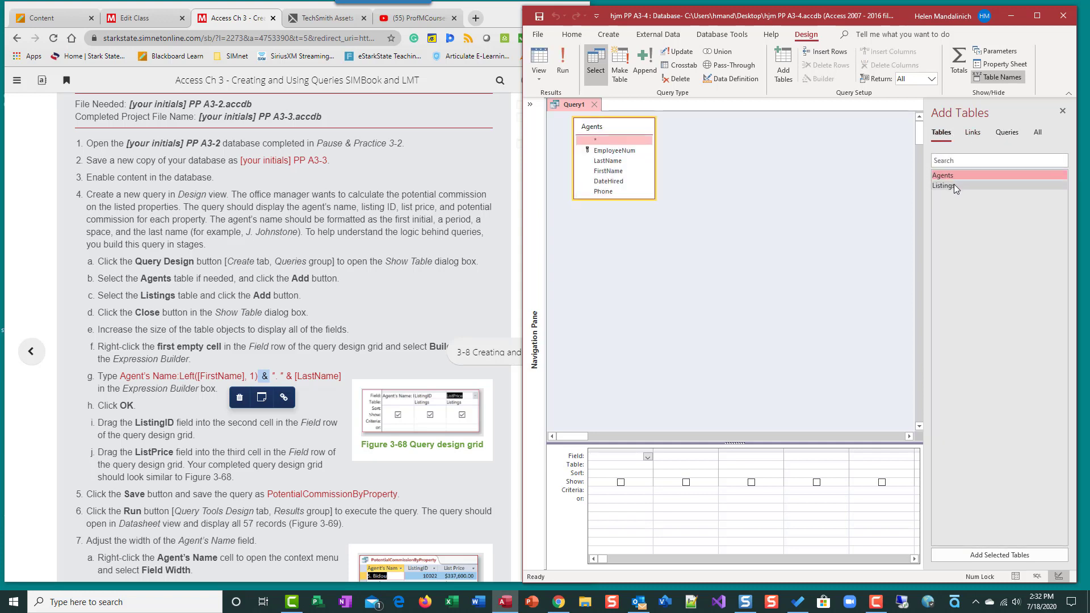
pyautogui.doubleClick(954, 185)
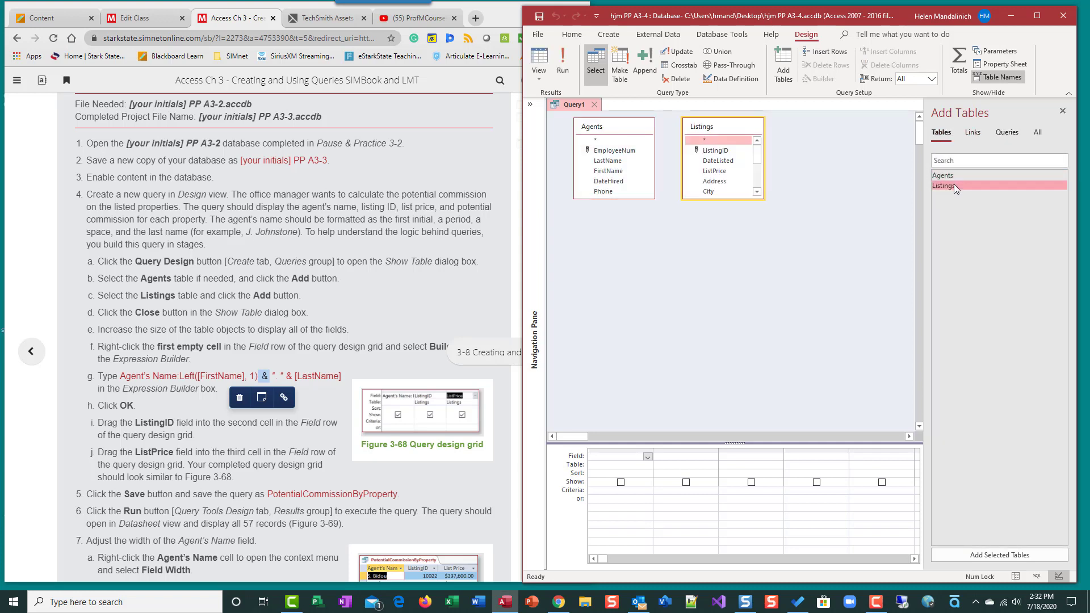
pyautogui.click(1060, 112)
# Enlarge the Listings and Agents field lists to fit all their fields and raise the divider above the query design grid
pyautogui.moveTo(730, 199); pyautogui.dragTo(731, 285)
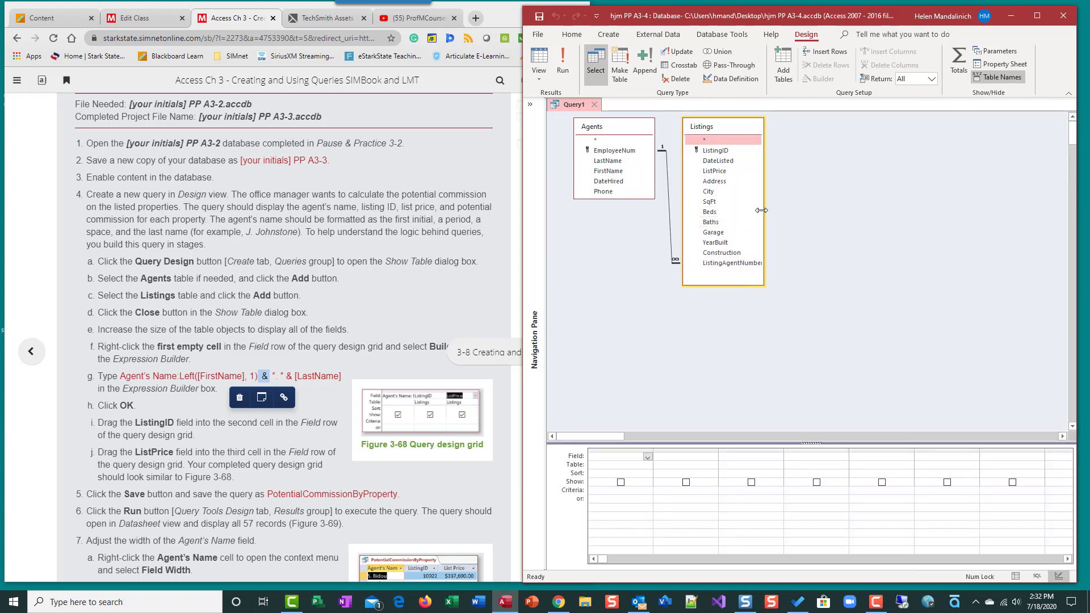
pyautogui.moveTo(764, 211); pyautogui.dragTo(782, 211)
pyautogui.moveTo(615, 197)
pyautogui.mouseDown()
pyautogui.moveTo(616, 223)
pyautogui.moveTo(616, 209)
pyautogui.mouseUp()
pyautogui.moveTo(728, 443); pyautogui.dragTo(731, 315)
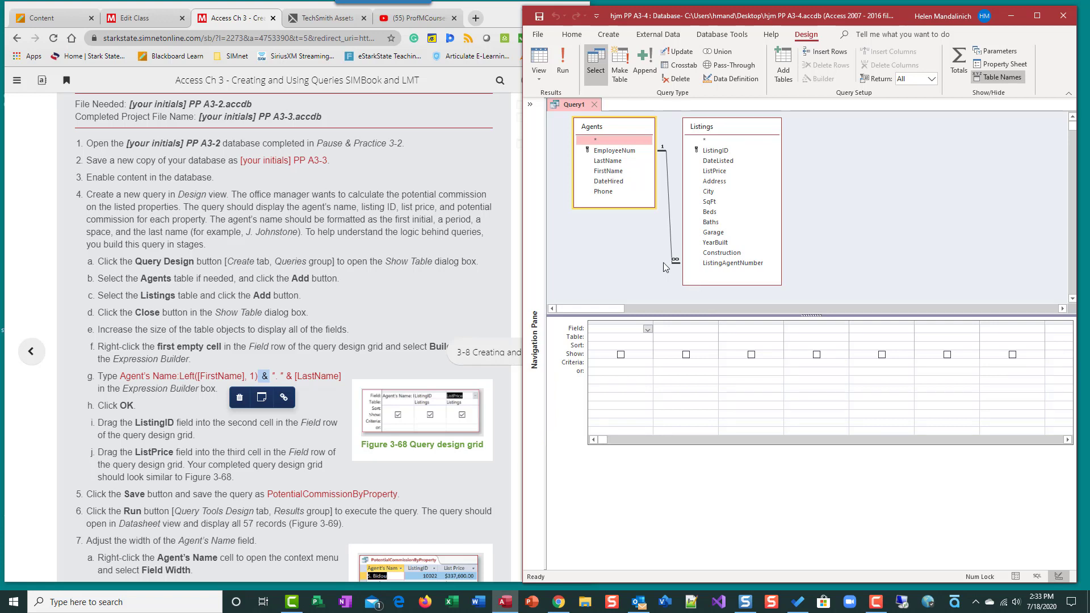
pyautogui.hotkey('alt', 'Tab')
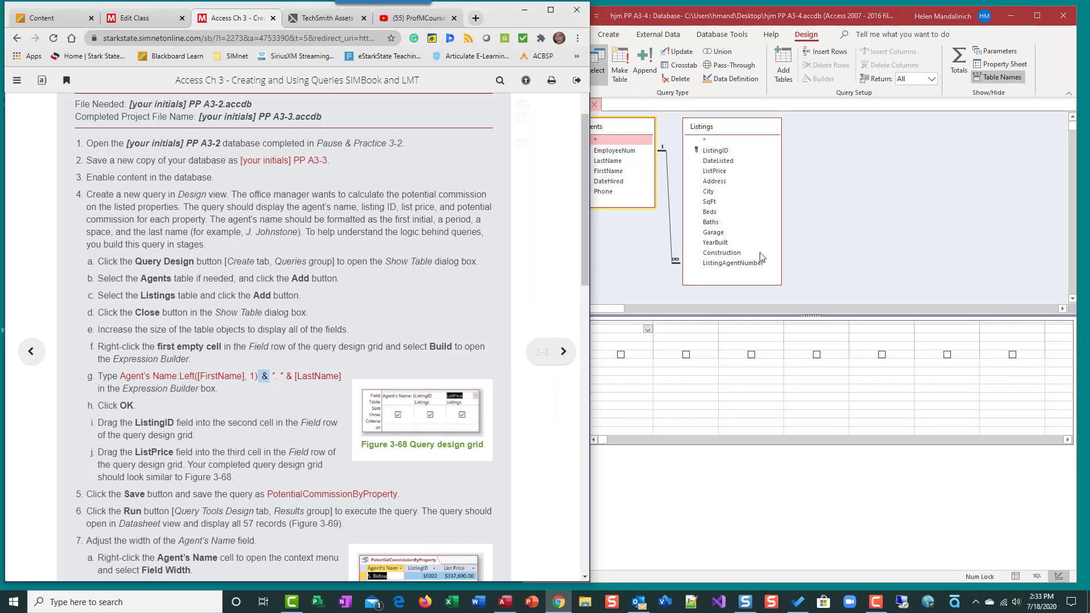
pyautogui.click(908, 211)
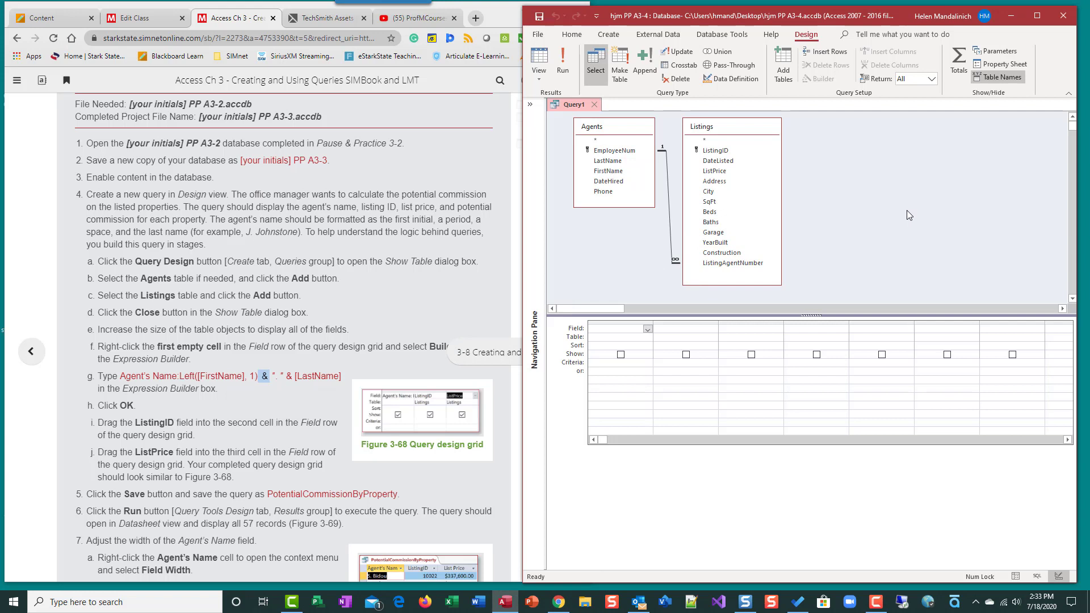
pyautogui.scroll(-2, 215, 330)
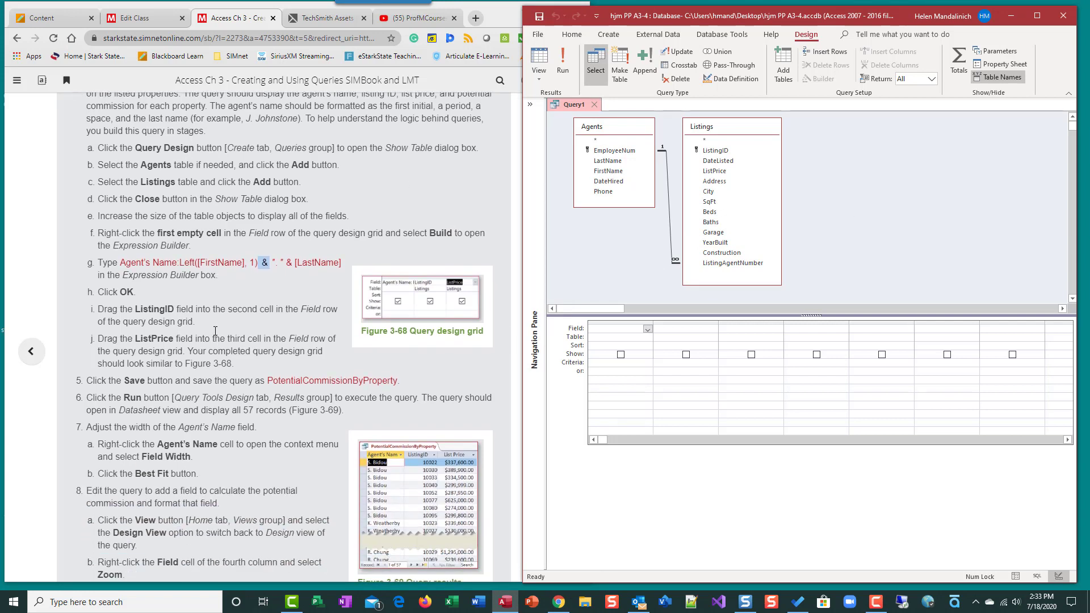
pyautogui.click(614, 331)
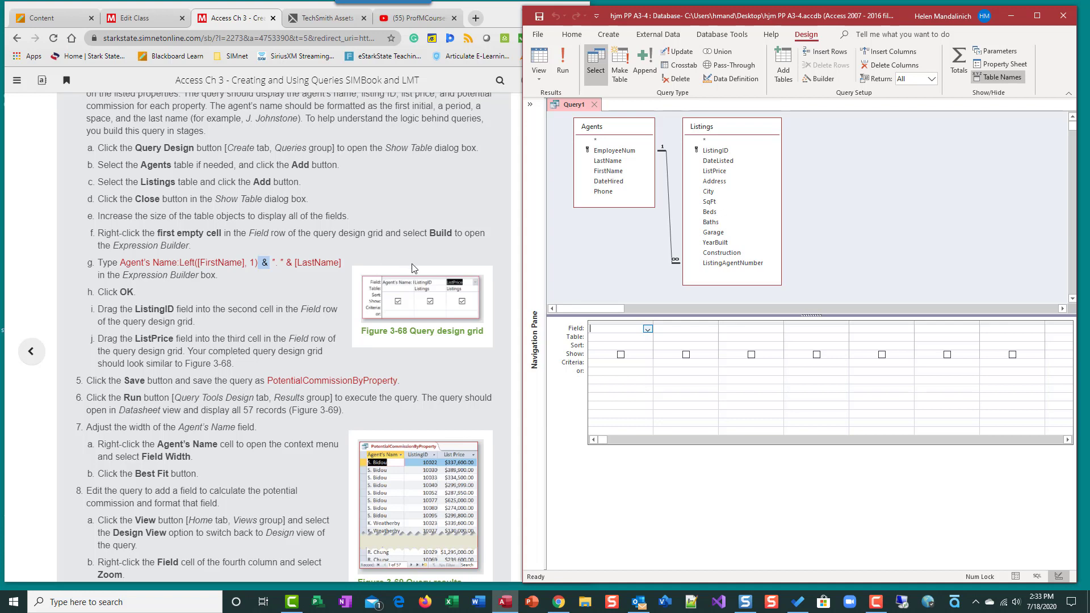
pyautogui.rightClick(597, 329)
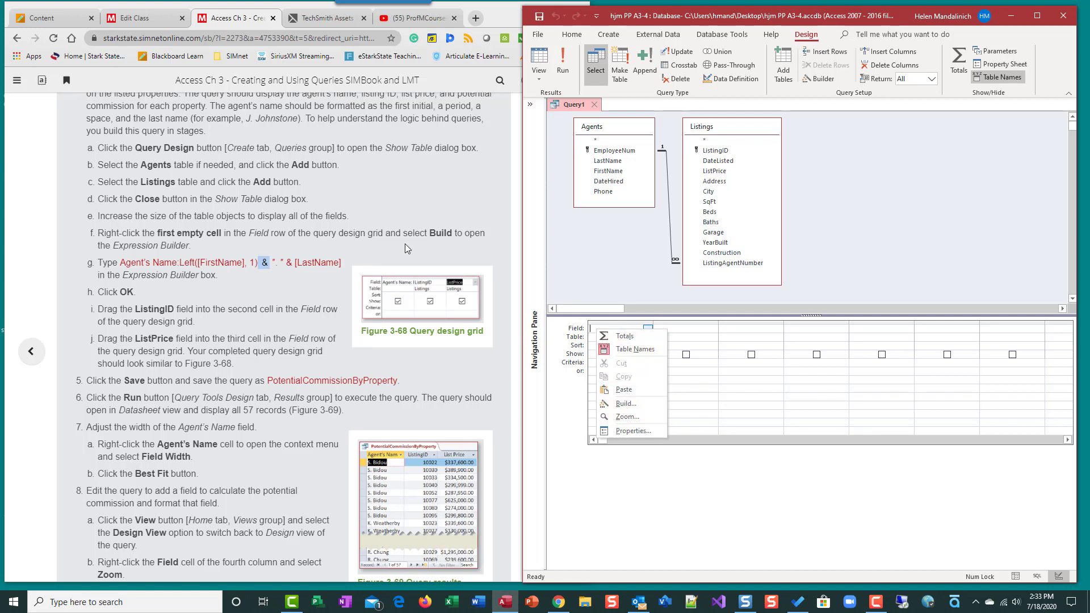
pyautogui.click(626, 404)
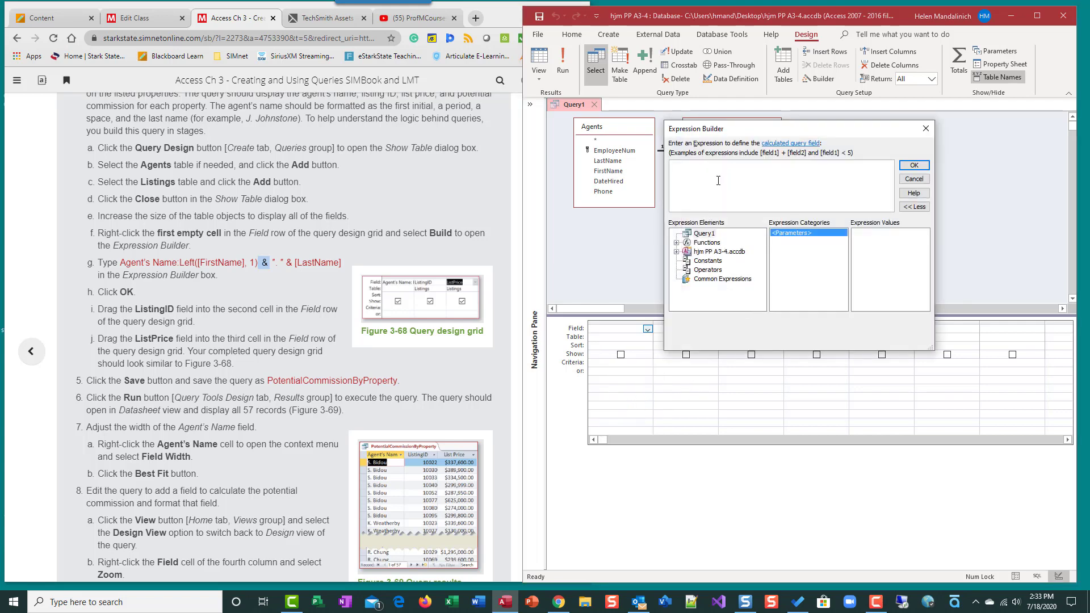
pyautogui.click(699, 168)
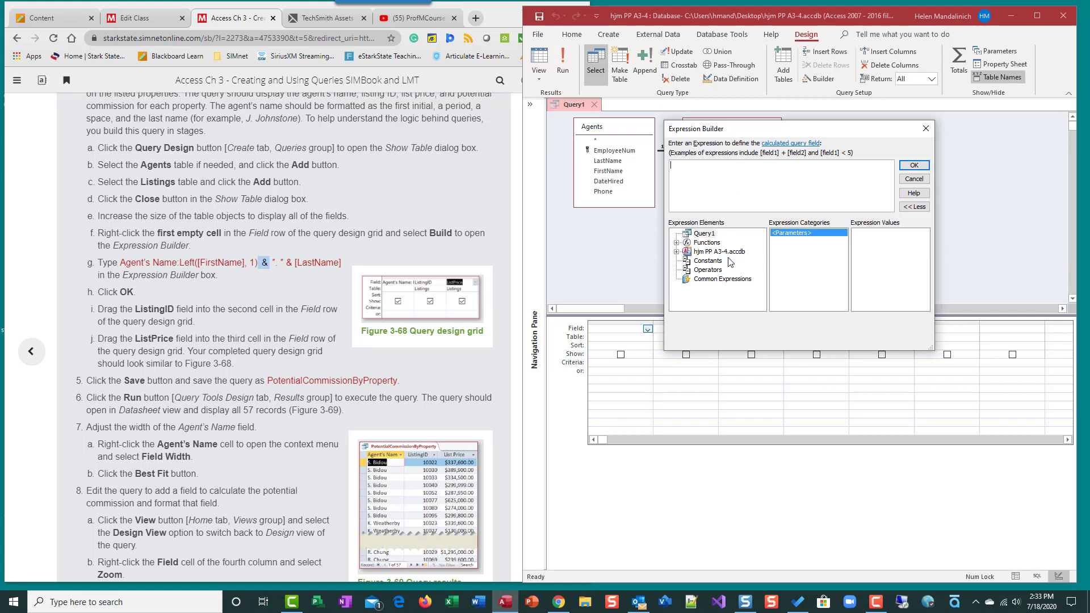
pyautogui.click(919, 181)
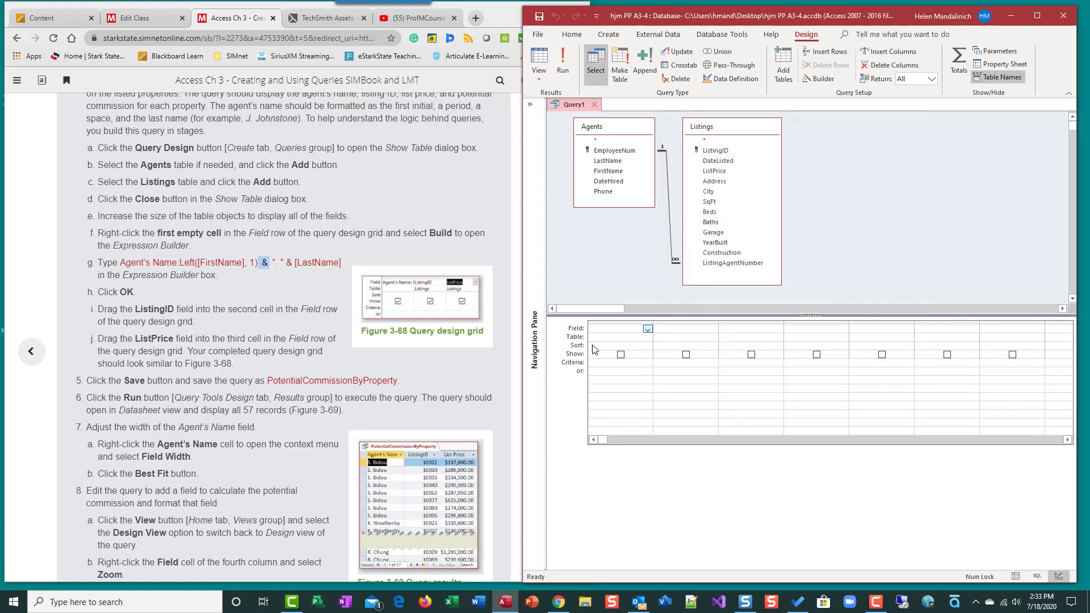
# Open the first empty Field cell in the Zoom box and enter the field name Agent's Name:
pyautogui.rightClick(603, 328)
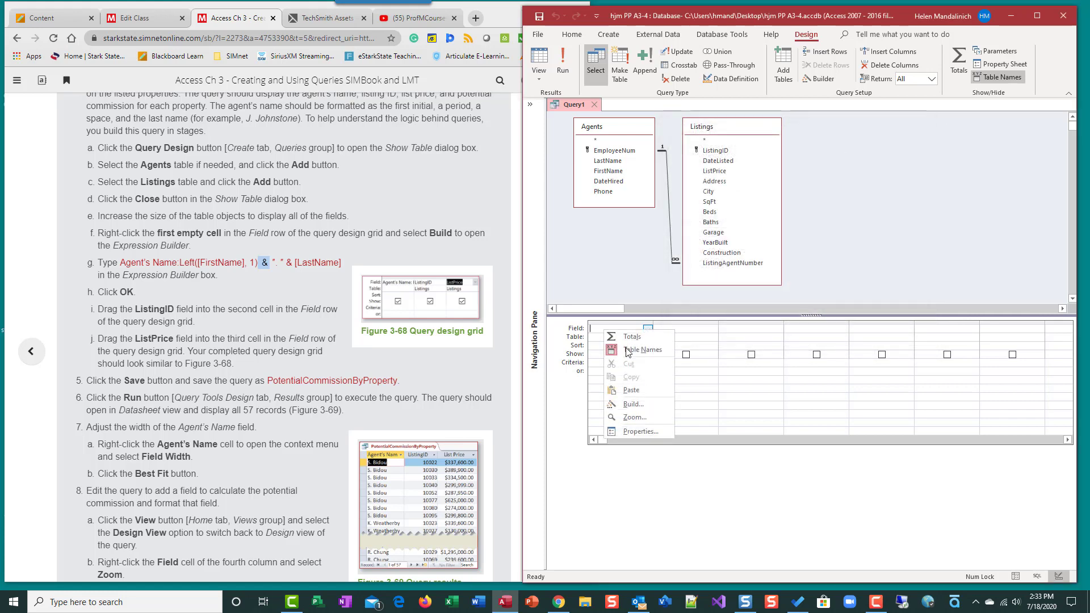
pyautogui.click(634, 418)
pyautogui.moveTo(761, 253); pyautogui.dragTo(747, 175)
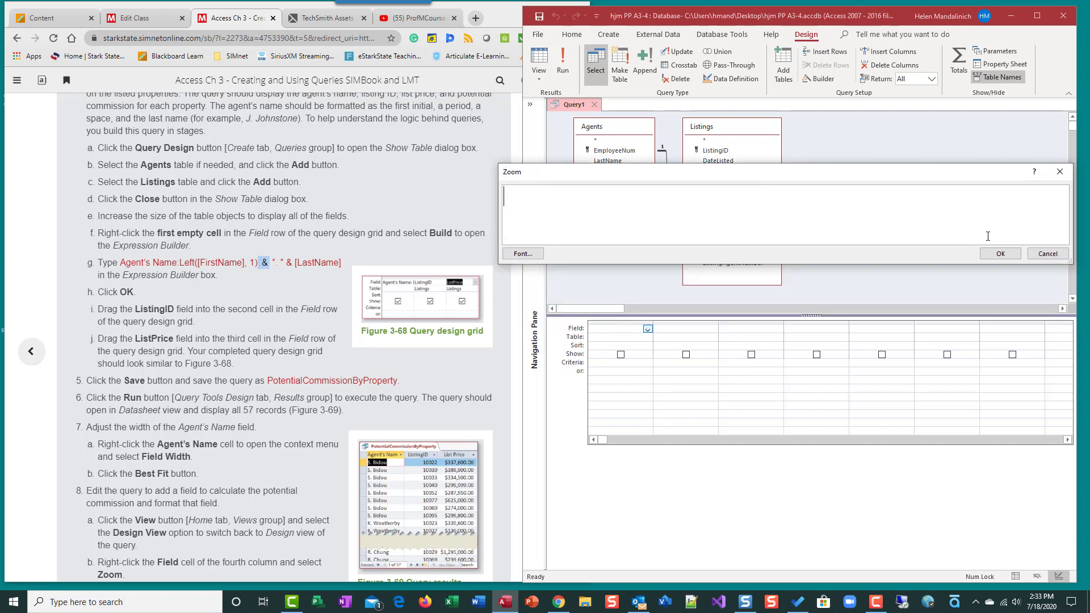
pyautogui.click(525, 257)
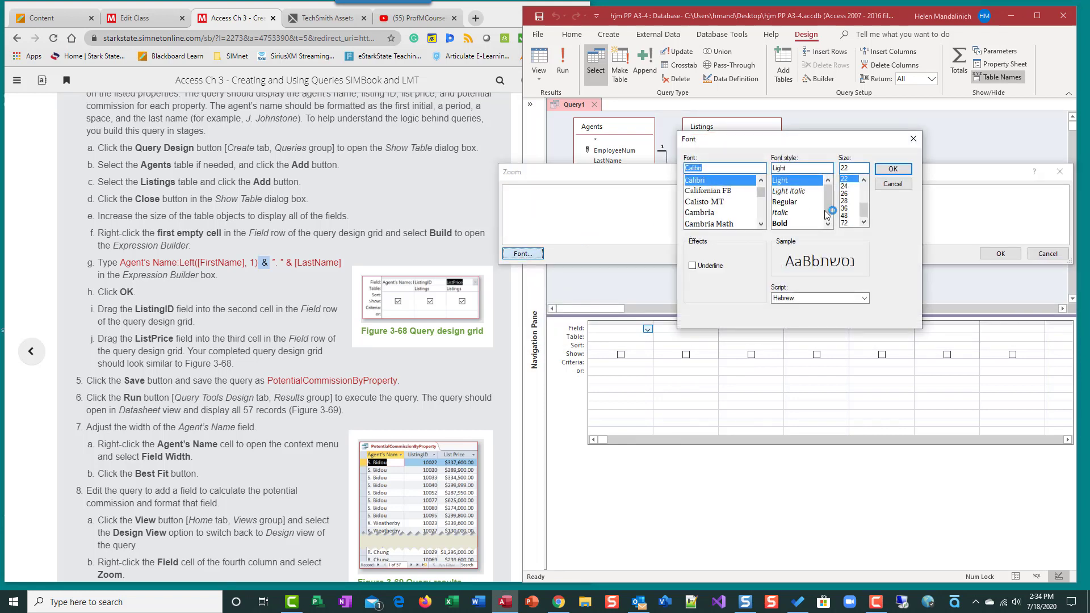
pyautogui.click(891, 182)
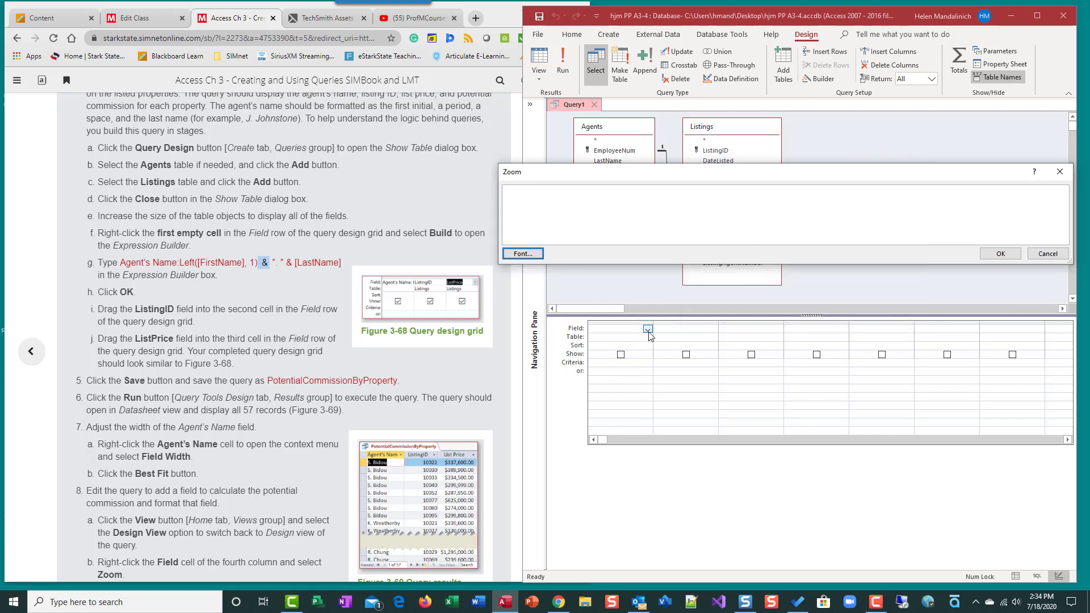
pyautogui.click(561, 201)
pyautogui.write("Agent'")
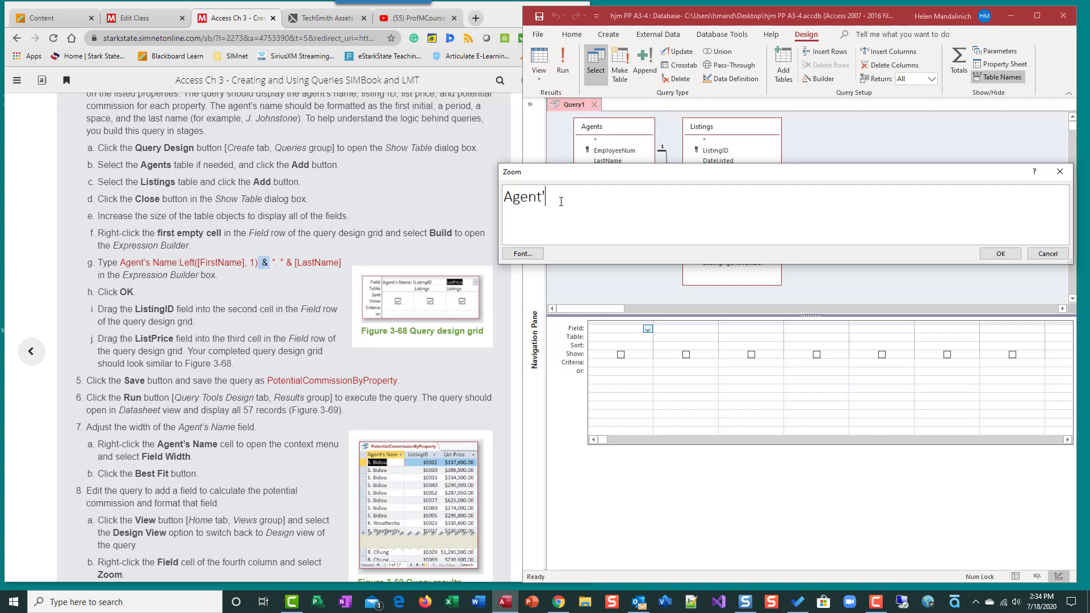
pyautogui.write('s Name:')
pyautogui.hotkey('shift', 'Left')
pyautogui.write(':')
# Highlight the rest of the expression in the instructions and add Left([FirstName],1) after Agent's Name: in the Zoom box
pyautogui.click(178, 262)
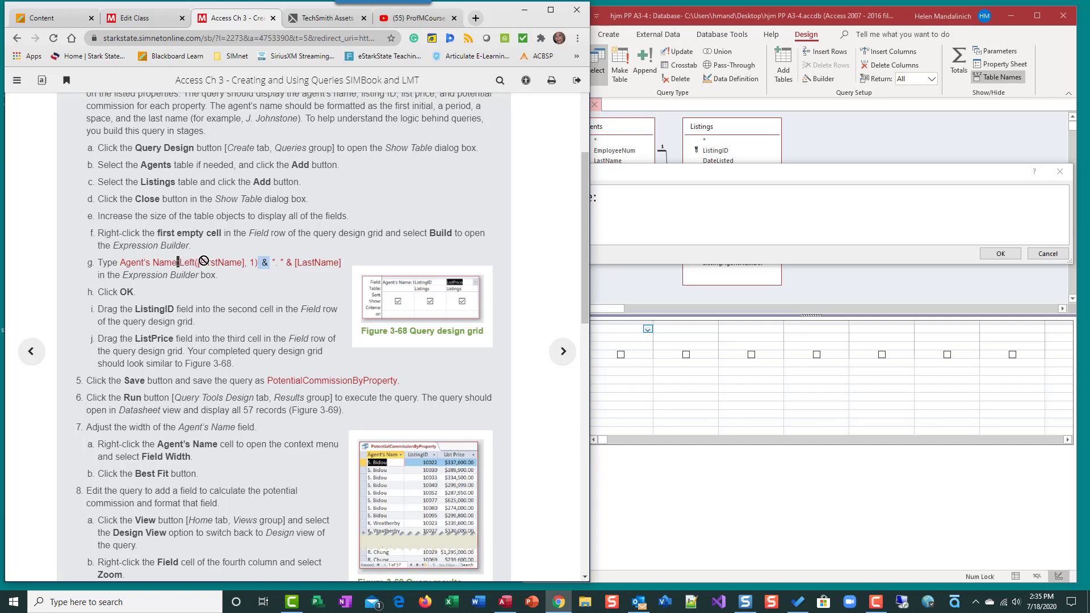
pyautogui.moveTo(177, 263); pyautogui.dragTo(288, 277)
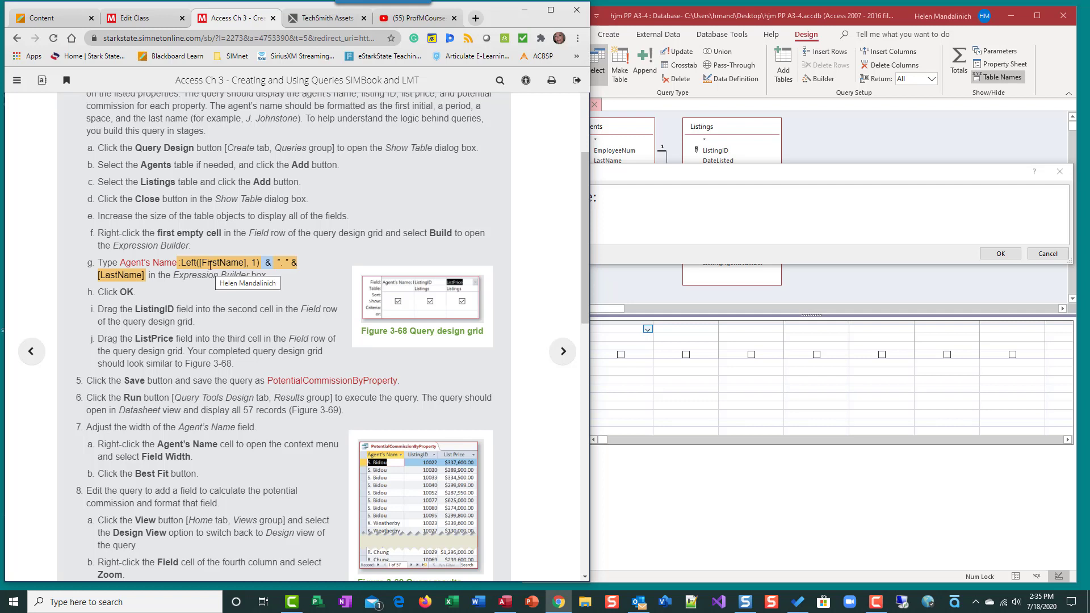
pyautogui.click(671, 206)
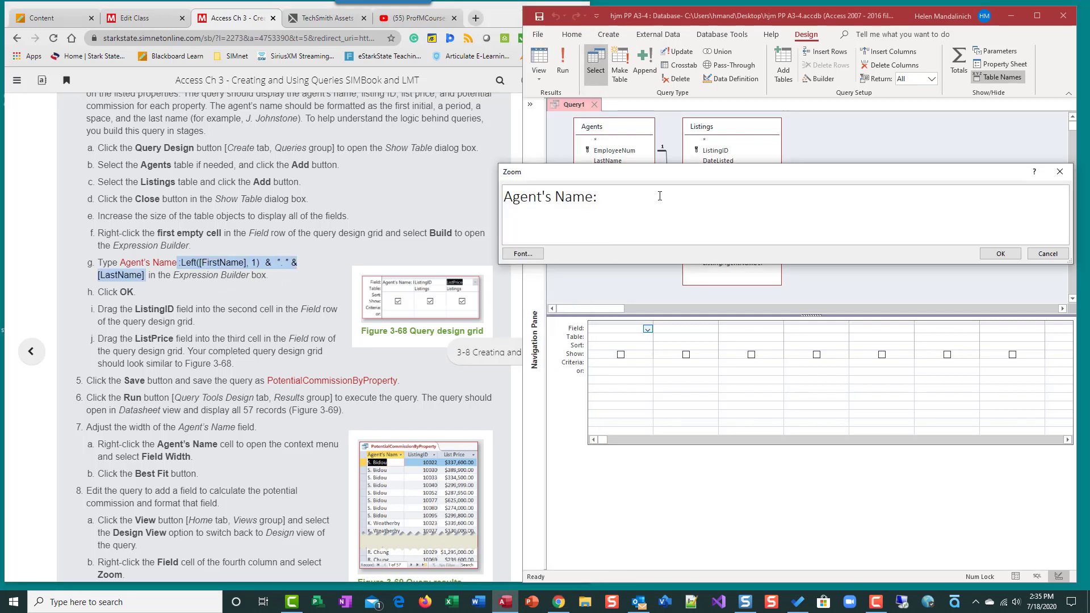
pyautogui.write('[FirstName]')
pyautogui.click(598, 199)
pyautogui.write('Left(')
pyautogui.click(728, 201)
pyautogui.write(',1)')
pyautogui.moveTo(717, 197); pyautogui.dragTo(599, 200)
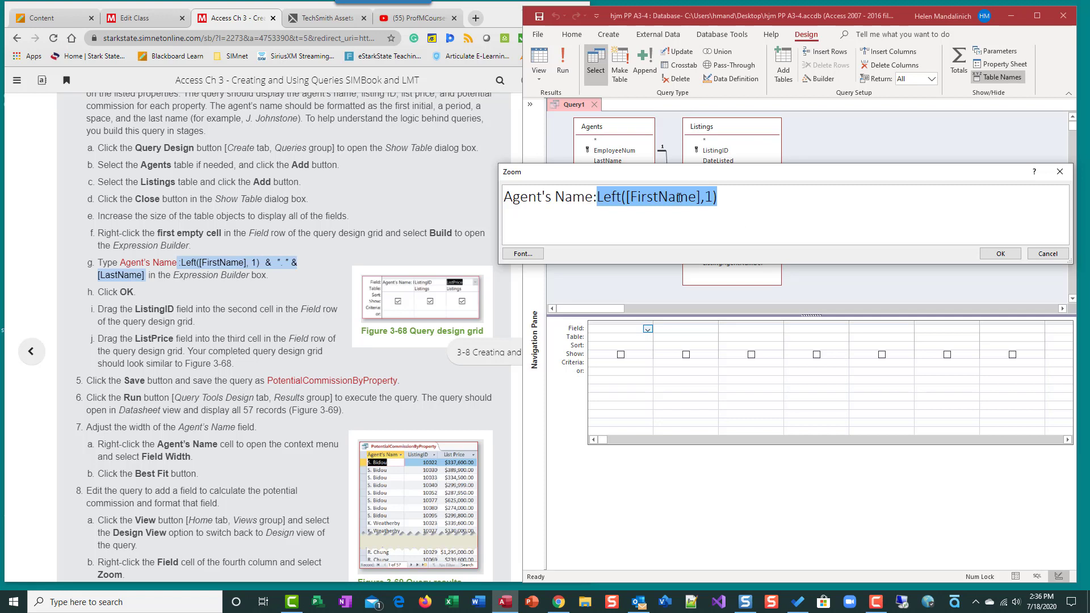
pyautogui.click(733, 196)
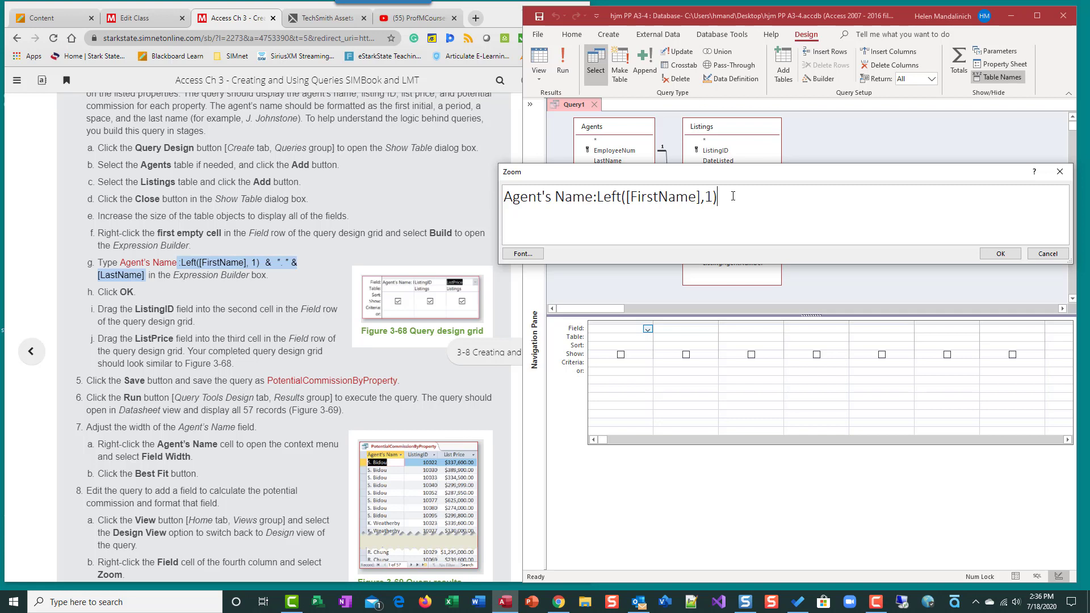
# Complete the expression with &". "&[LastName], accept it, and run the query to check the agent names
pyautogui.write('&". "')
pyautogui.click(734, 201)
pyautogui.press('Delete')
pyautogui.write('.')
pyautogui.hotkey('shift', 'Right')
pyautogui.press('End')
pyautogui.write('&[LastName]')
pyautogui.click(1004, 254)
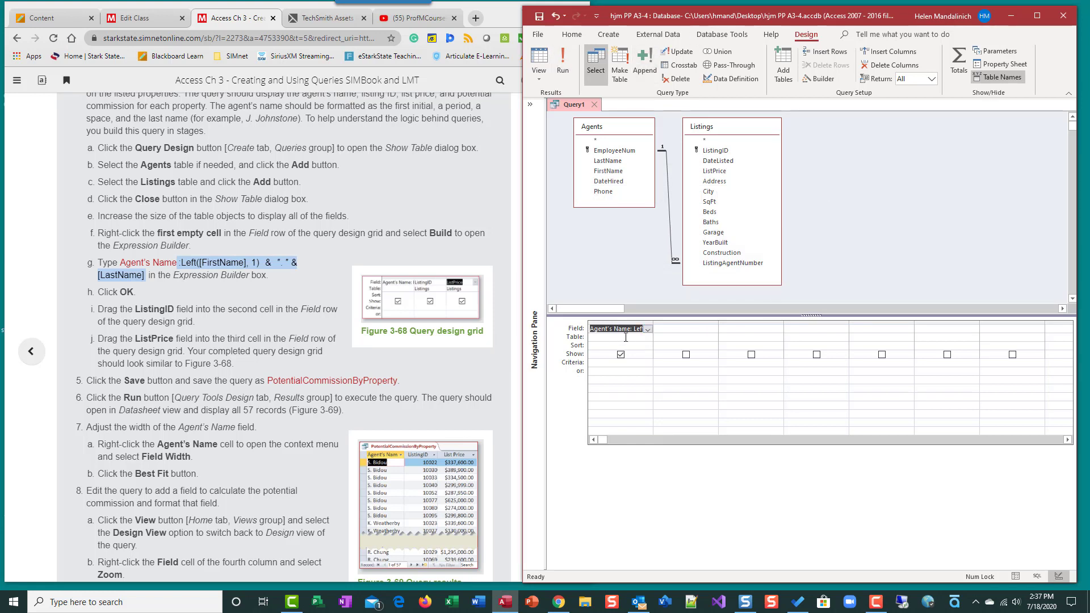
pyautogui.click(563, 63)
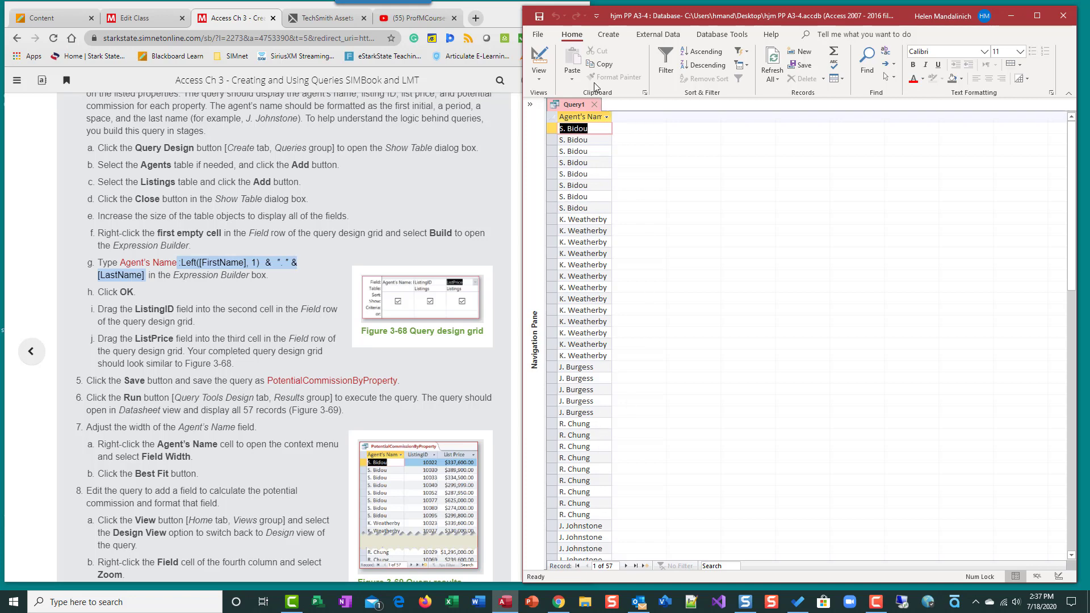
# Return to Design view and add ListingID and ListPrice from the Listings table as the second and third query fields
pyautogui.click(541, 55)
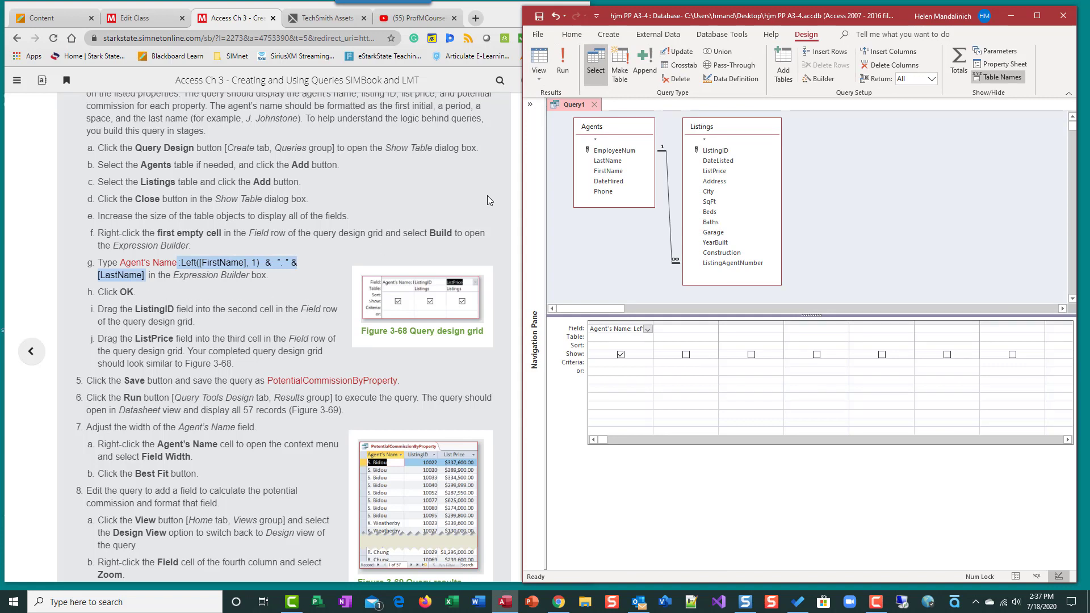
pyautogui.moveTo(716, 150); pyautogui.dragTo(685, 330)
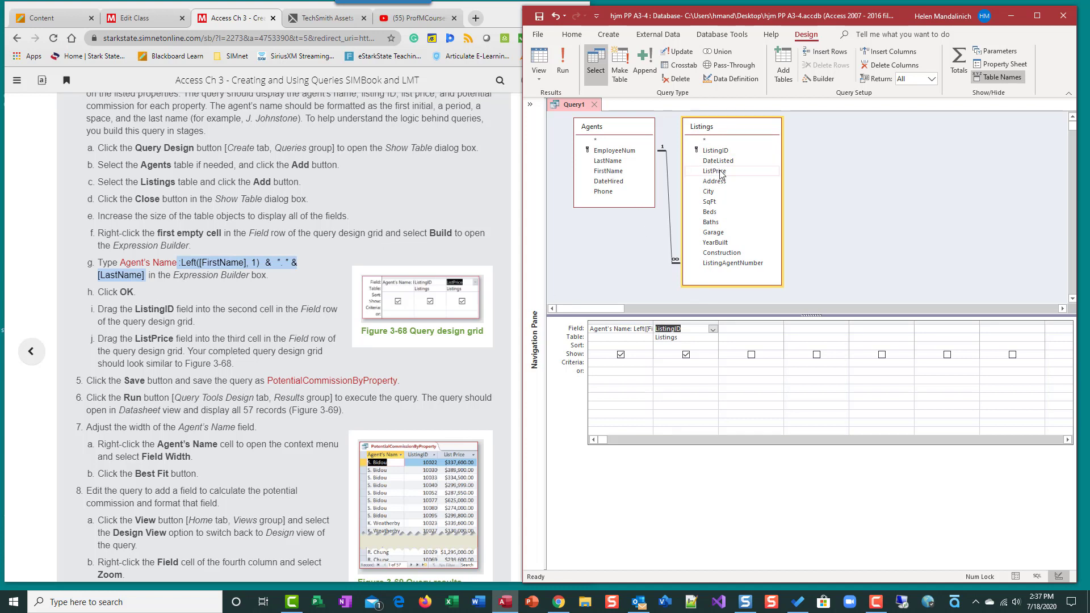
pyautogui.moveTo(716, 171); pyautogui.dragTo(735, 334)
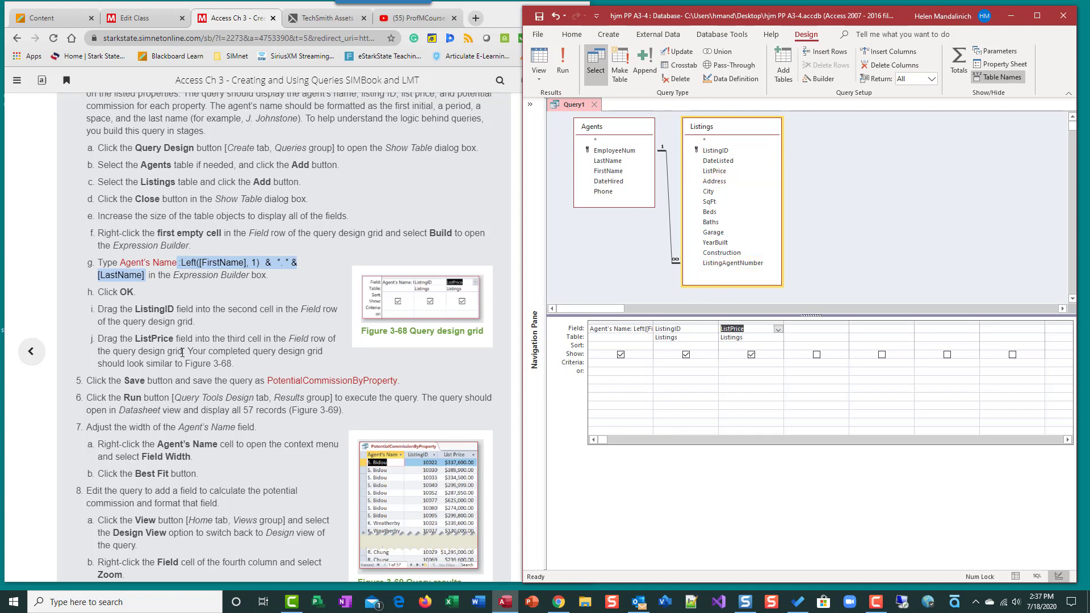
# Run the query and save it as PotentialCommissionByProperty
pyautogui.click(565, 57)
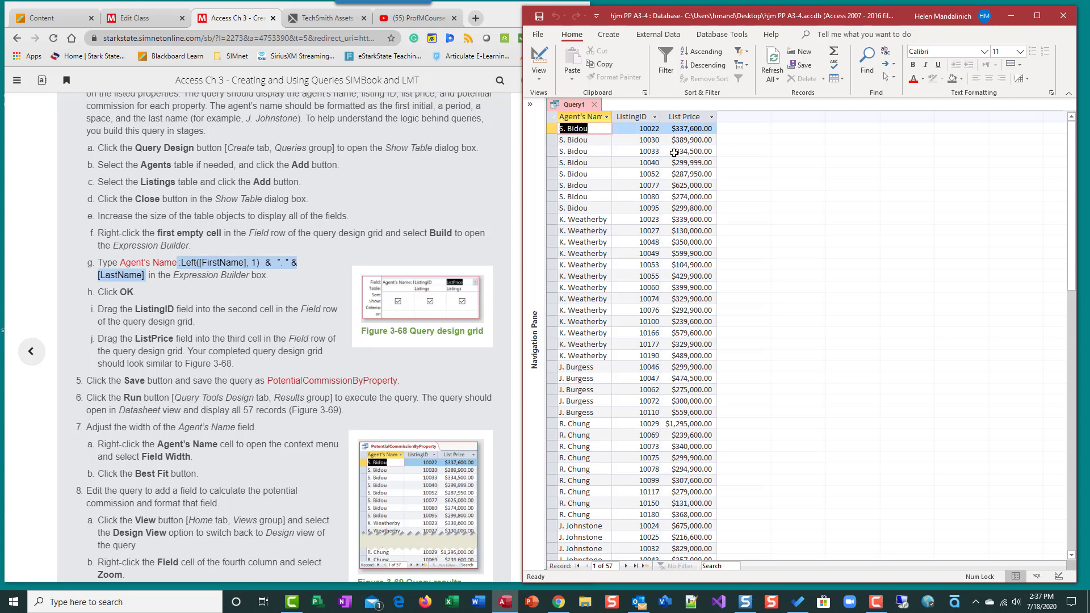
pyautogui.click(539, 16)
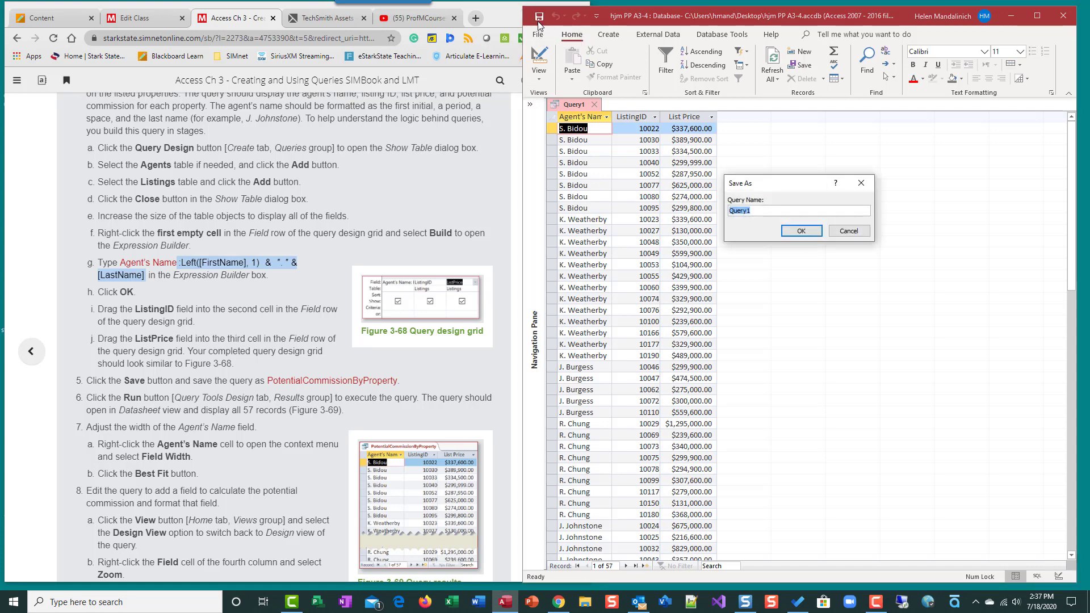
pyautogui.write('PotentialCommissionByPropert')
pyautogui.click(797, 231)
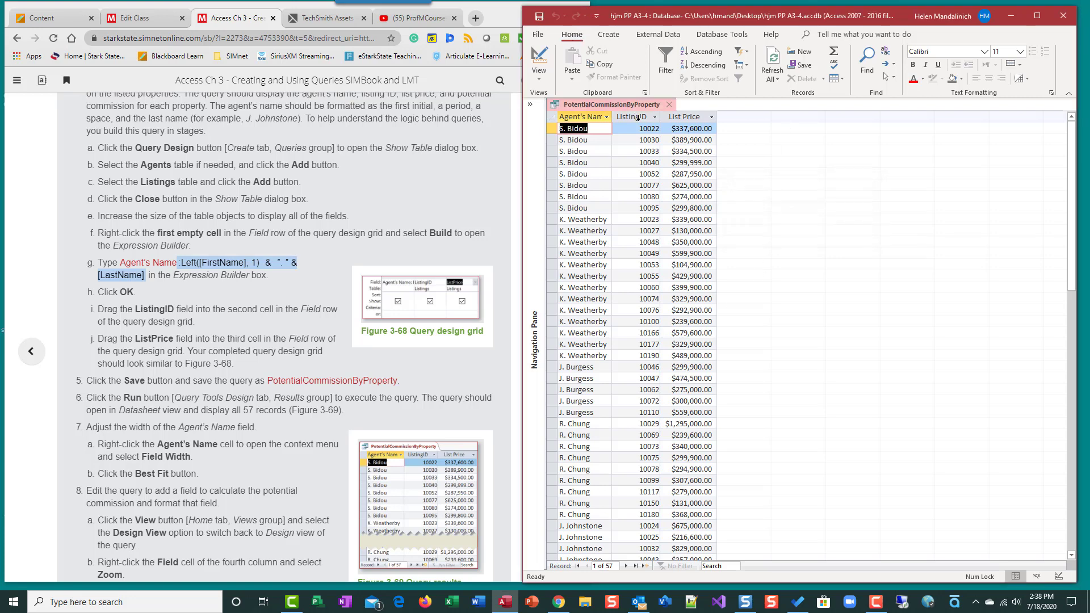
# Return to Design view, review the Agent's Name expression in the Zoom box, and read on to the next instructions
pyautogui.click(539, 63)
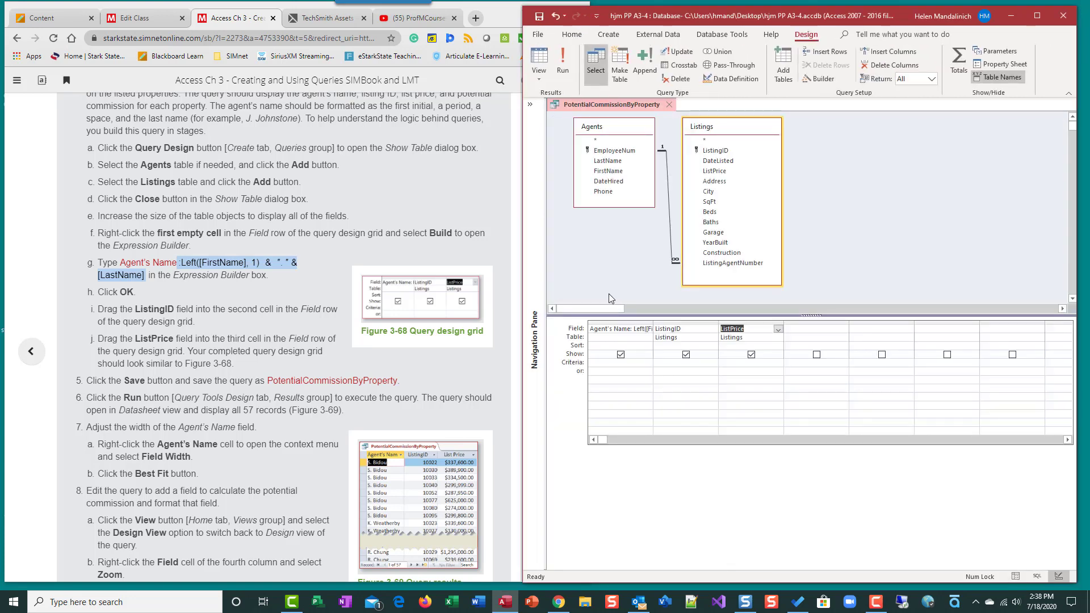
pyautogui.rightClick(620, 328)
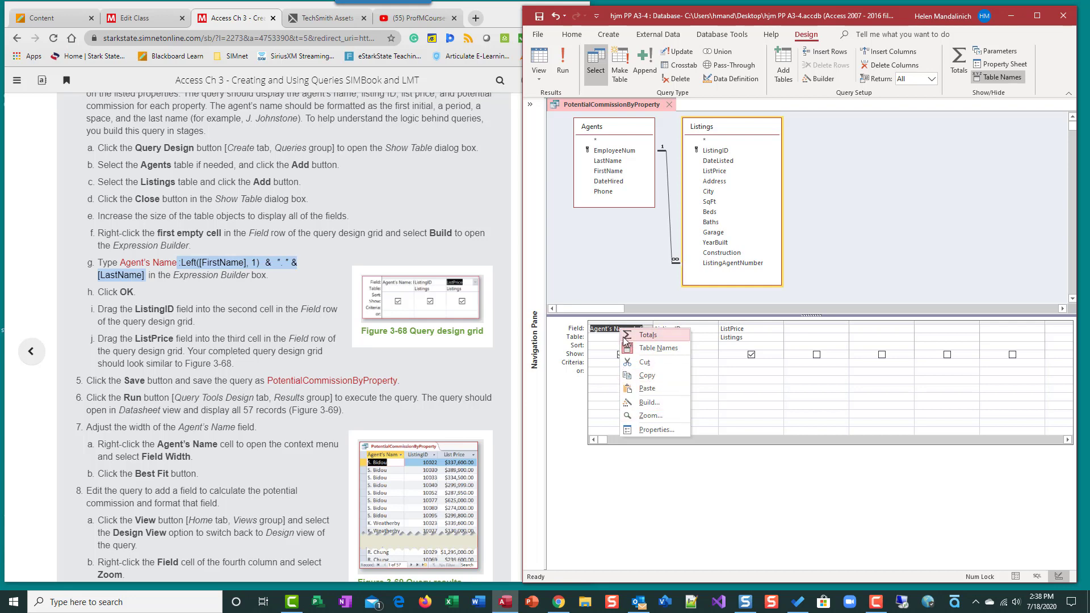
pyautogui.click(645, 416)
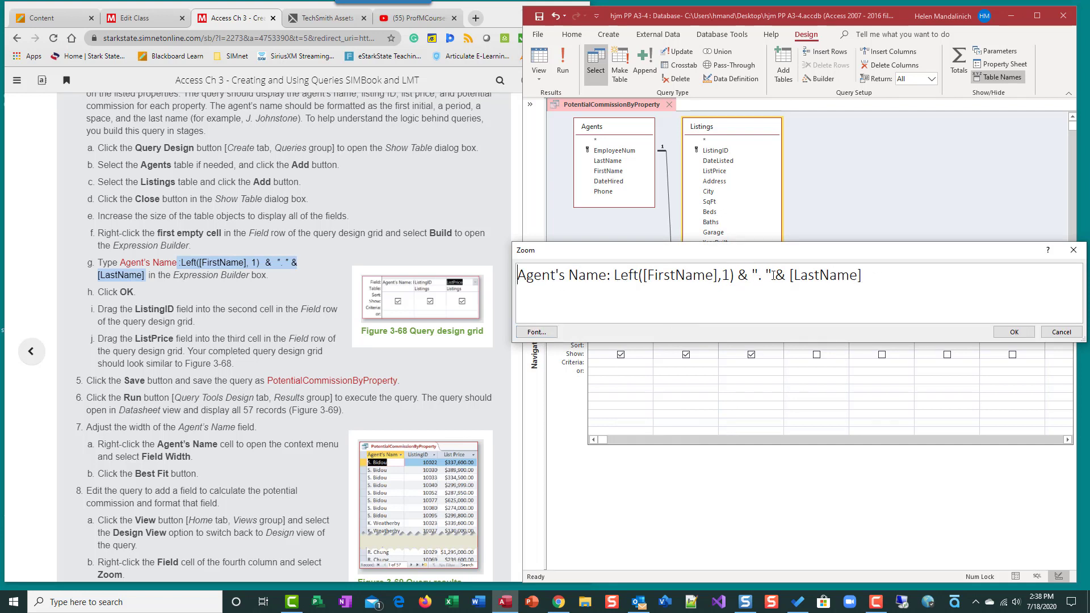
pyautogui.click(1022, 333)
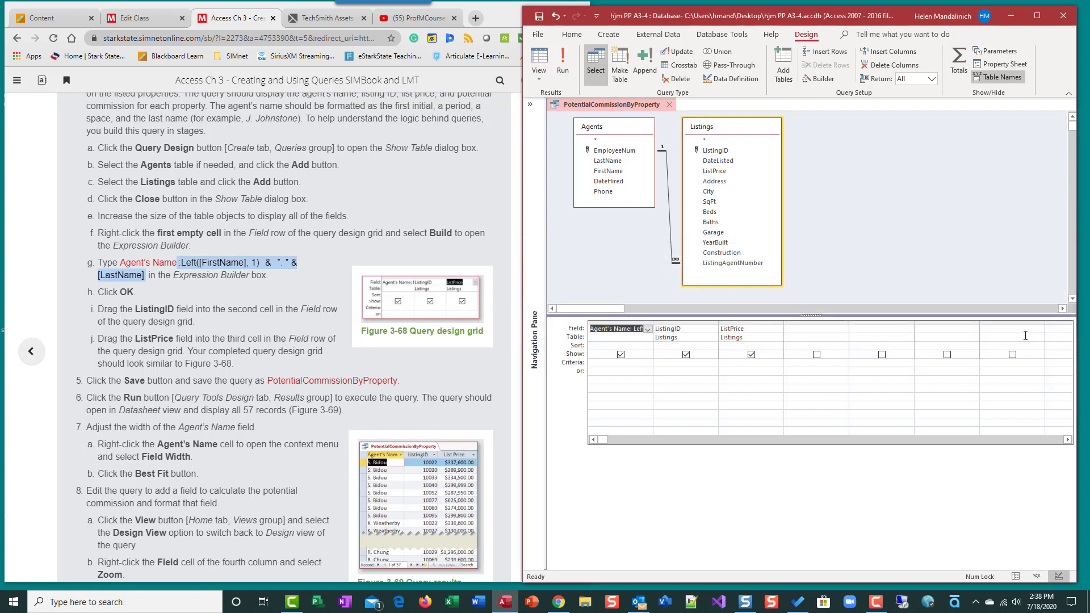
pyautogui.scroll(-3, 200, 270)
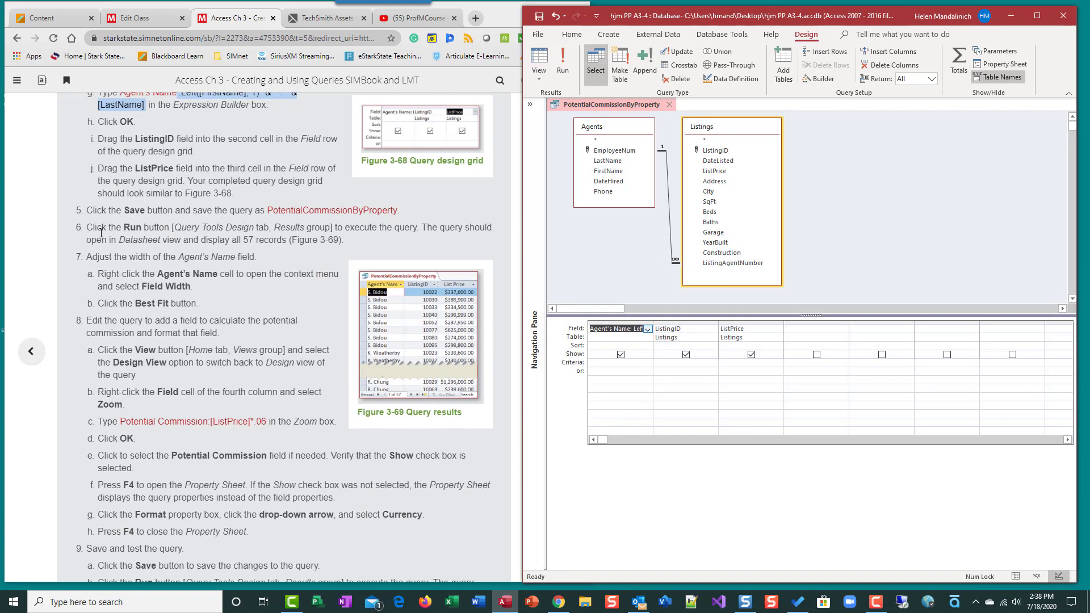